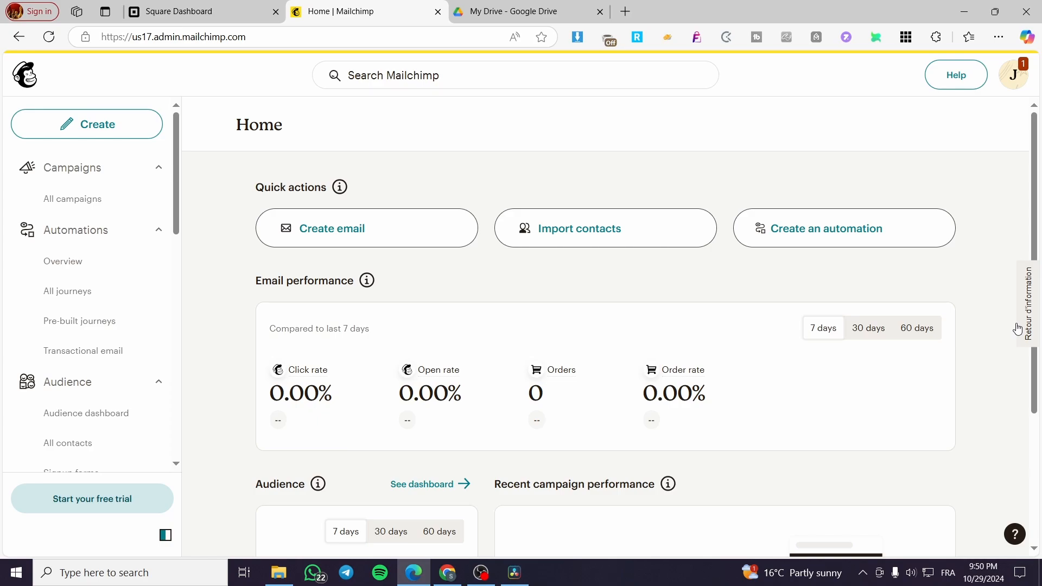
- Open the account's Details settings from the profile and review them through the Default Email Builder section
left_click(1023, 87)
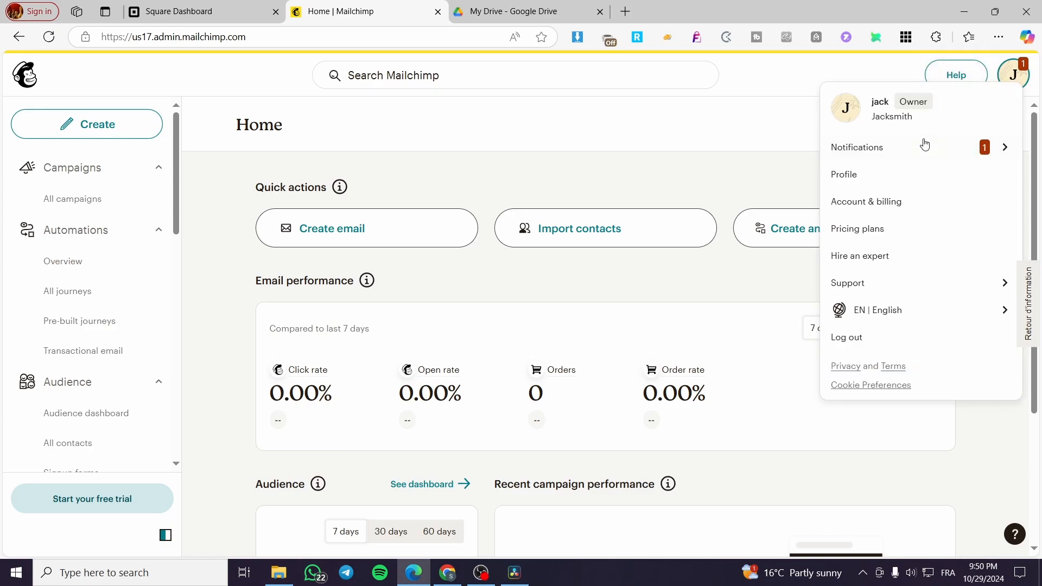
left_click(841, 174)
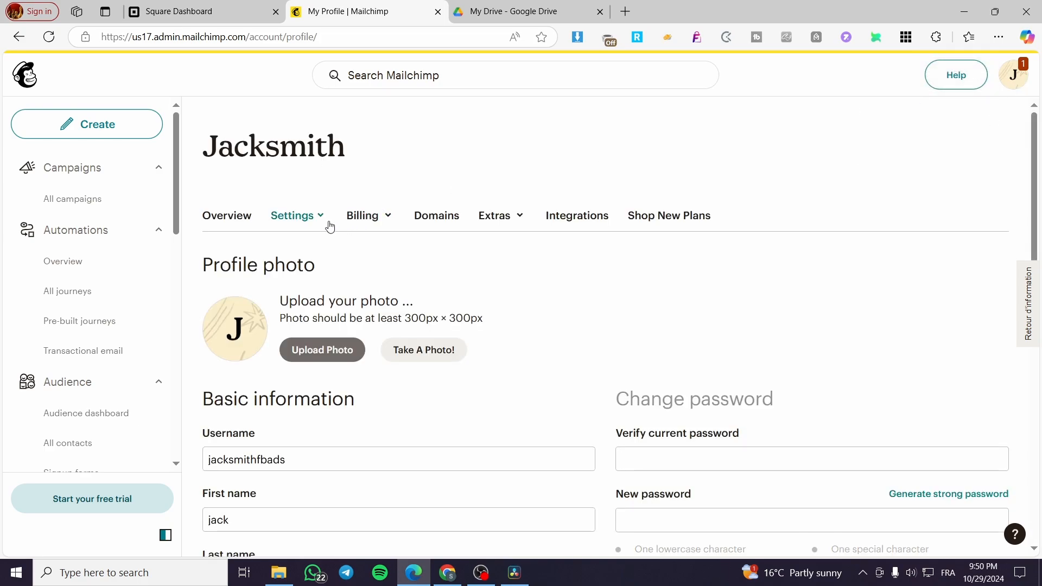
left_click(324, 227)
left_click(284, 245)
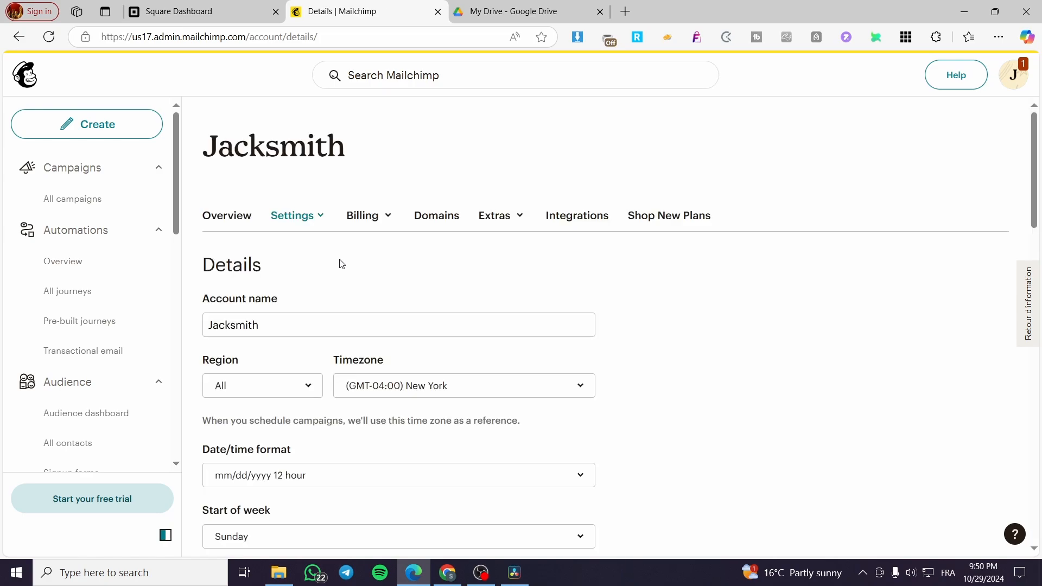
scroll(453, 268, "down", 12)
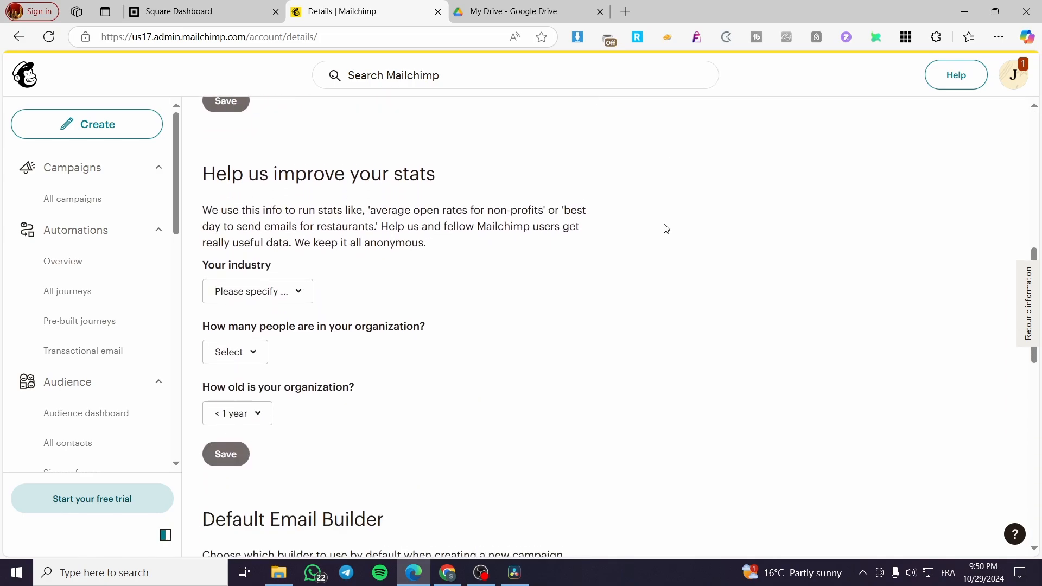
scroll(400, 225, "down", 3)
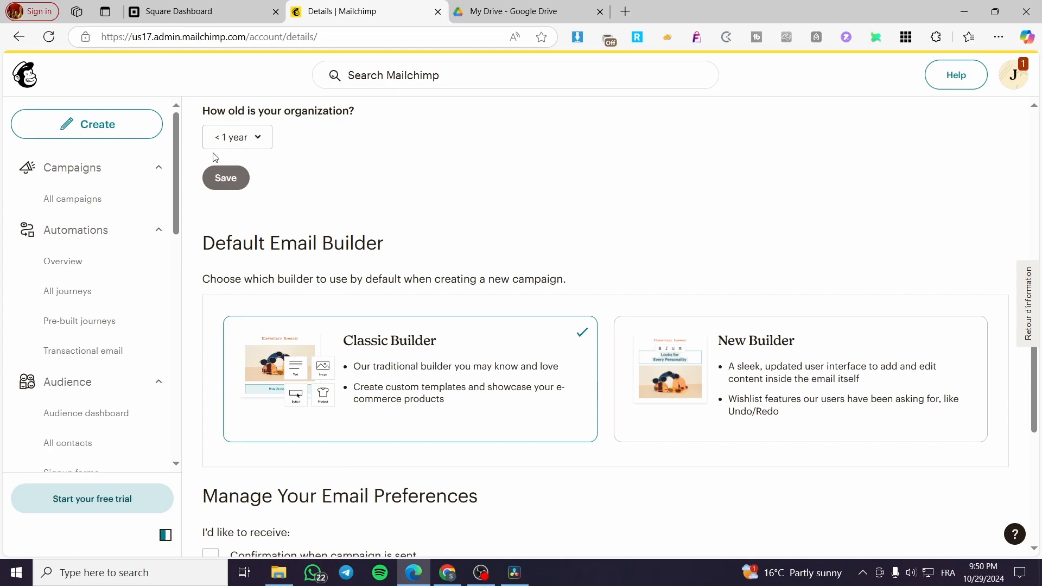
- Open the "Newsletter test" draft for editing from the list of all campaigns
left_click(85, 195)
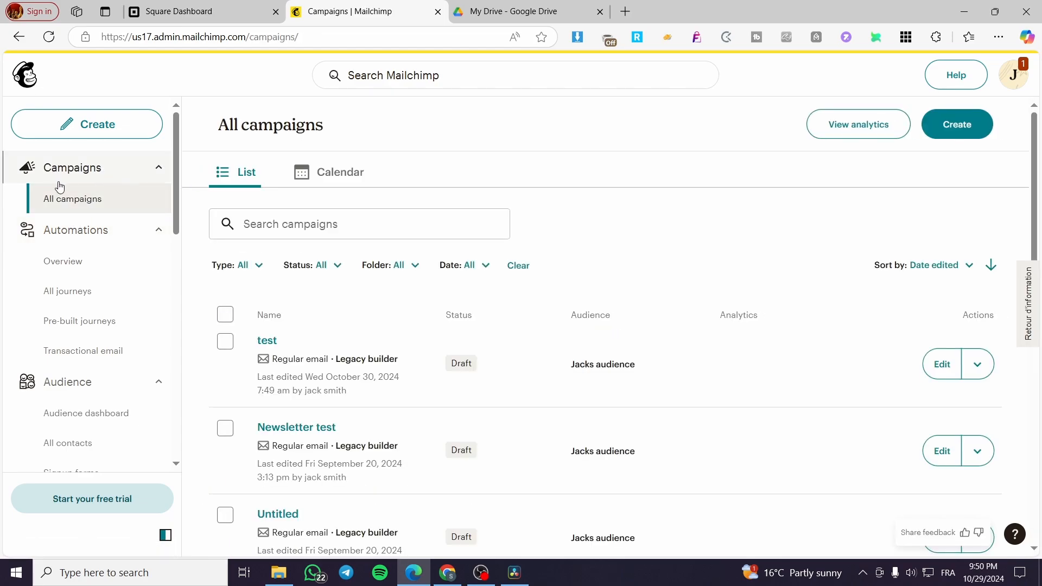
scroll(366, 348, "down", 2)
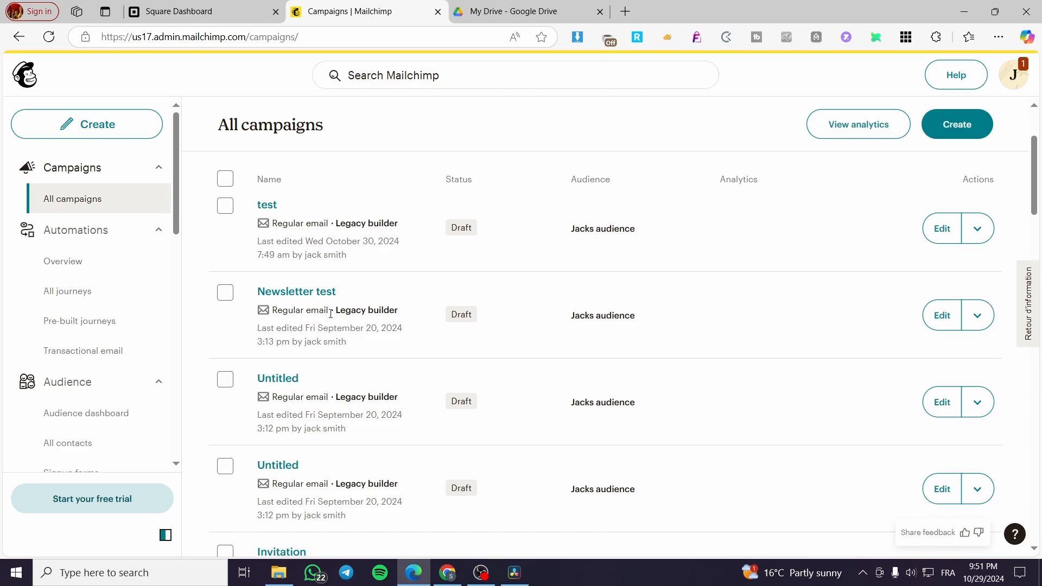
left_click(934, 325)
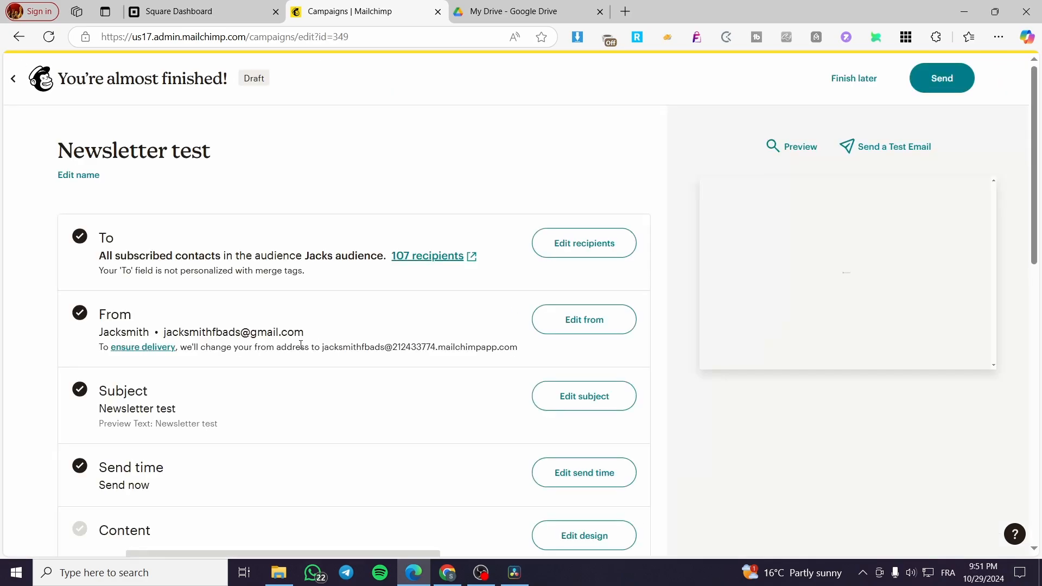
- Review the draft's recipients, sender, subject, send time and content issues, and open the content for resolving in the email designer
scroll(185, 301, "down", 2)
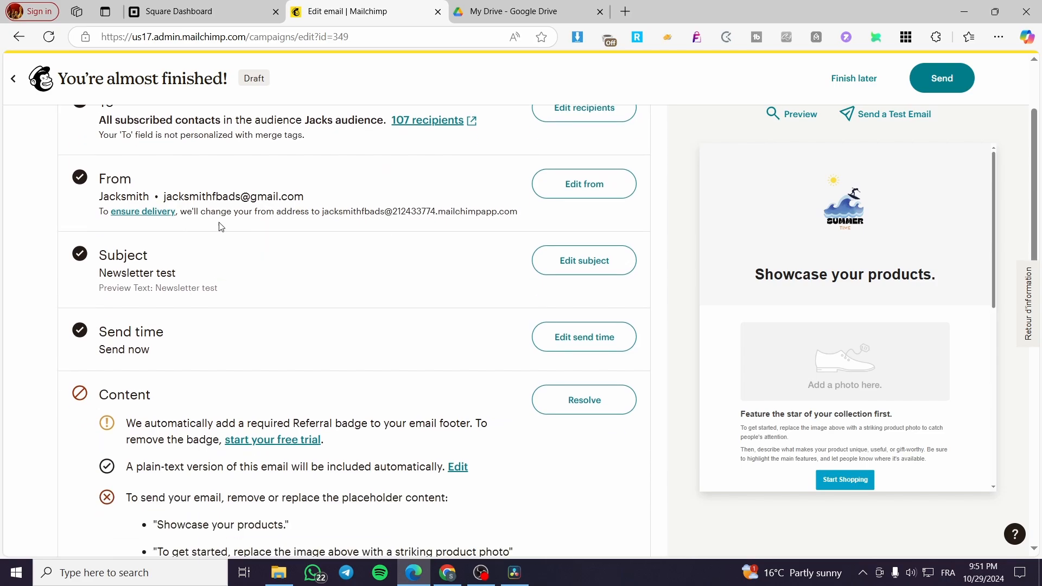
scroll(220, 227, "up", 2)
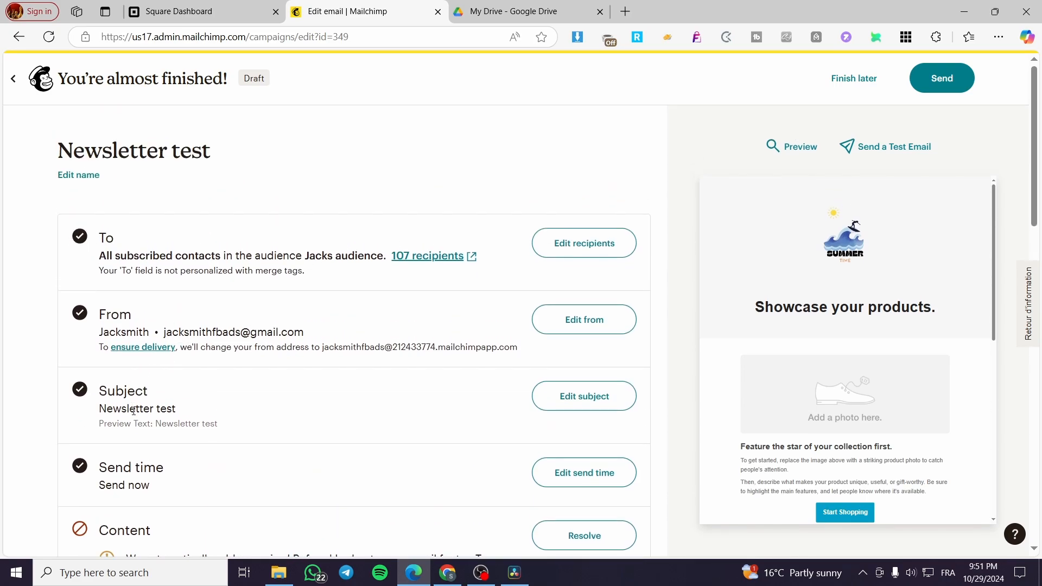
scroll(158, 403, "down", 2)
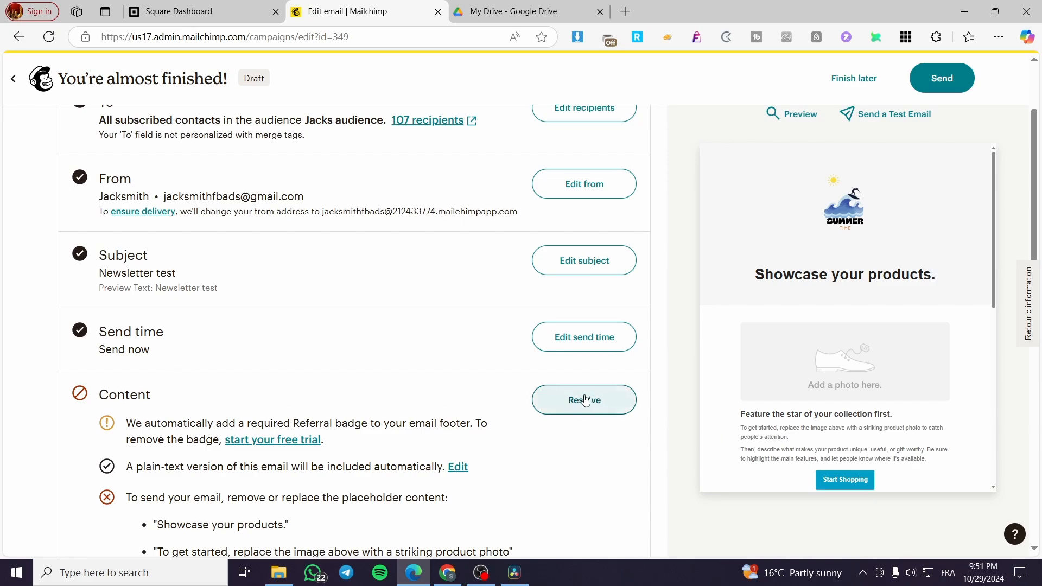
scroll(214, 417, "down", 1)
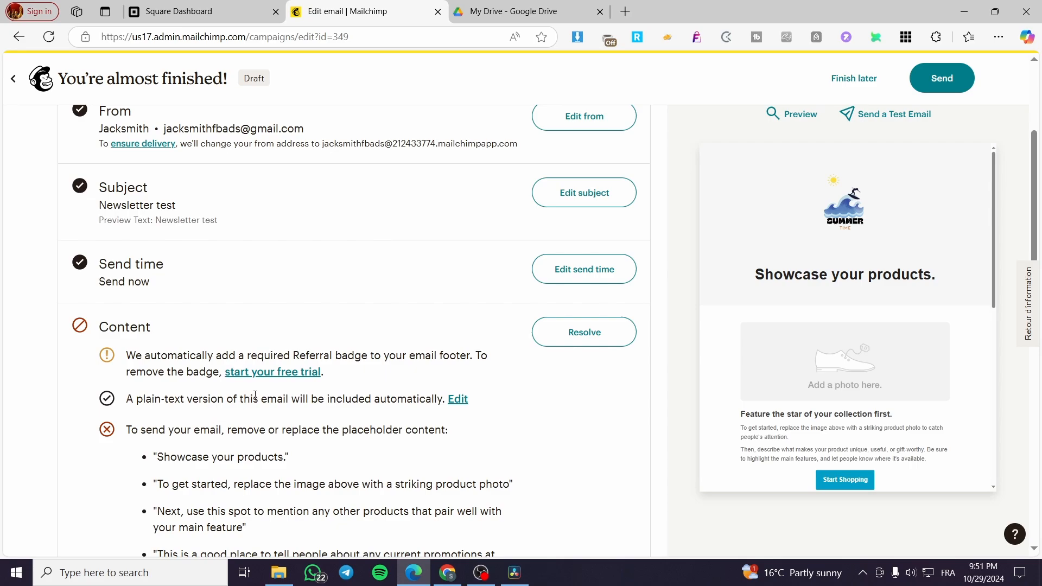
left_click(603, 339)
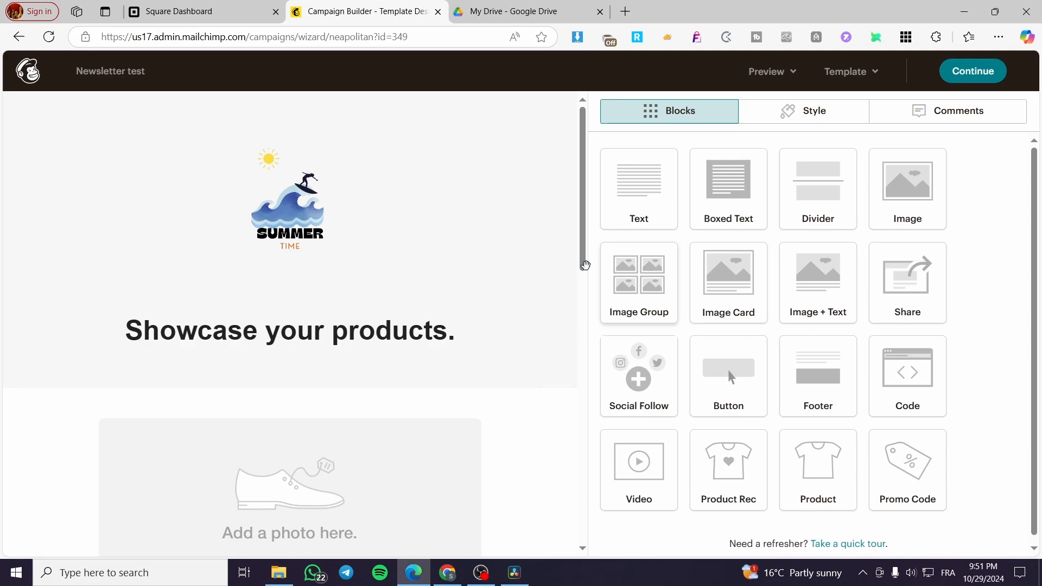
- Reduce the header logo's display size to about 40% and save the image block
left_click(412, 242)
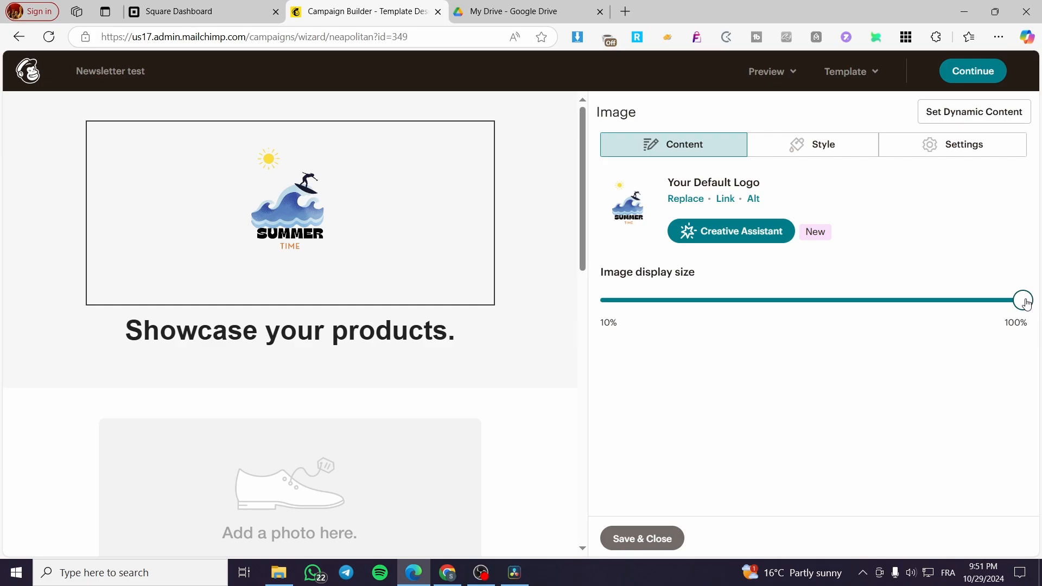
left_click_drag(1024, 302, 736, 315)
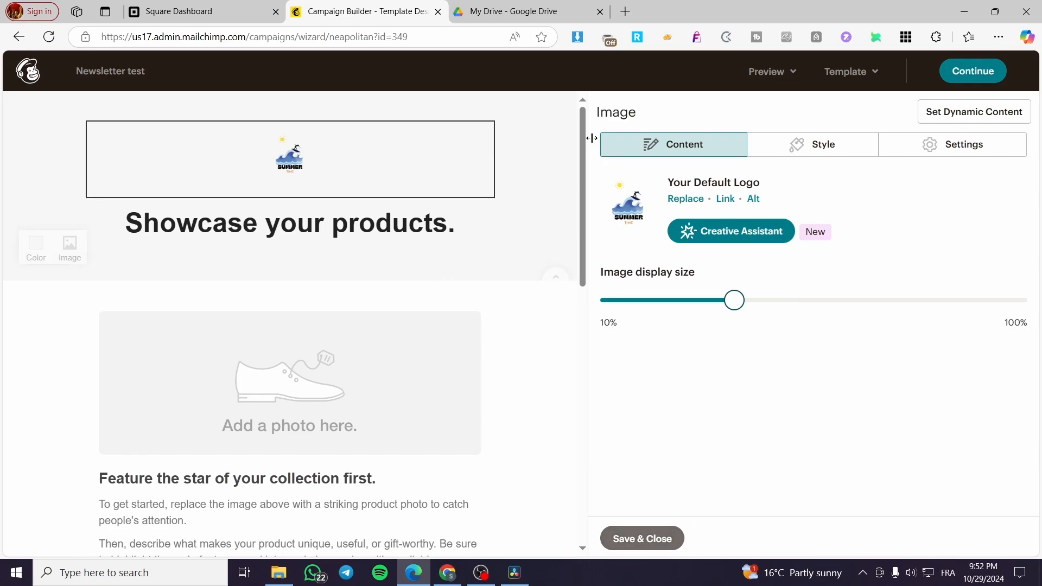
left_click(650, 539)
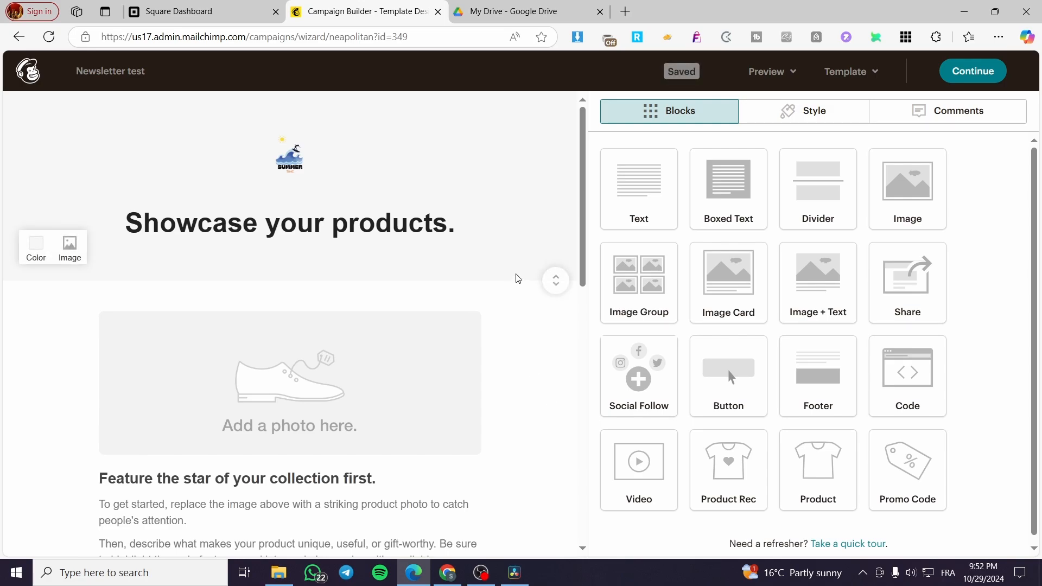
left_click(286, 164)
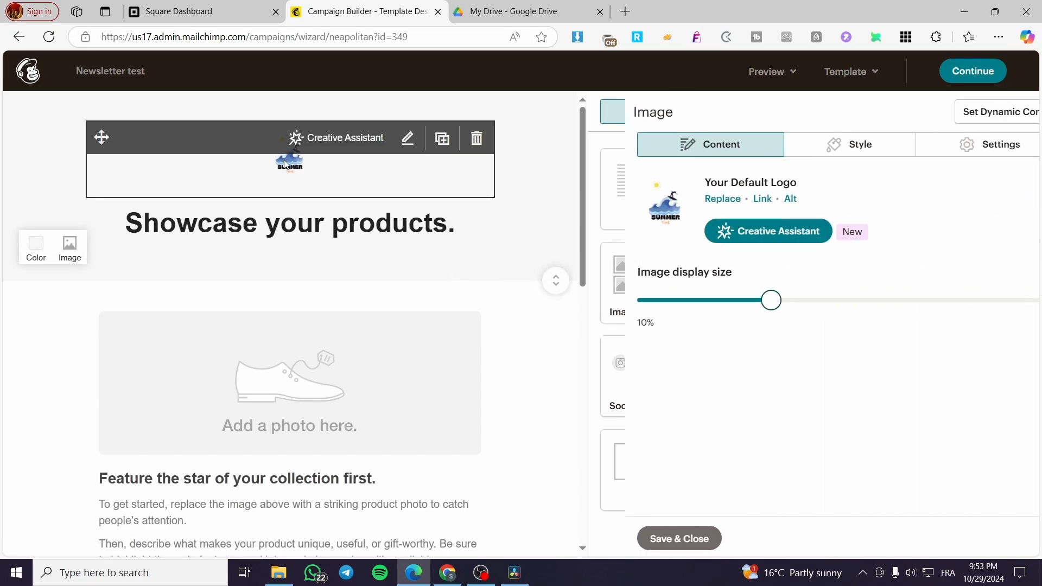
left_click(636, 543)
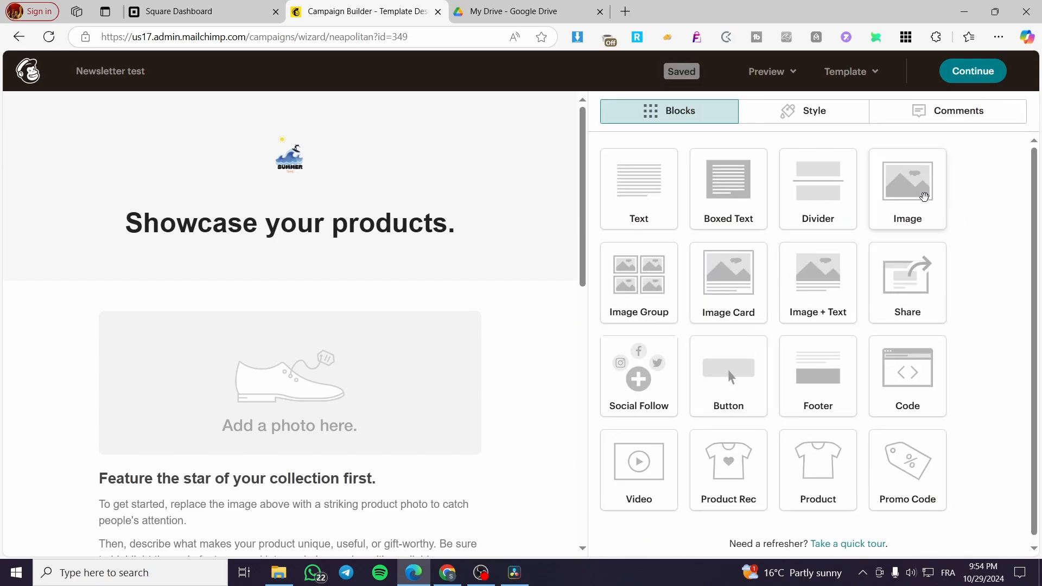
- Add an image block between the logo and the "Showcase your products." heading and insert the thumbs-up image download.gif
left_click_drag(925, 185, 219, 204)
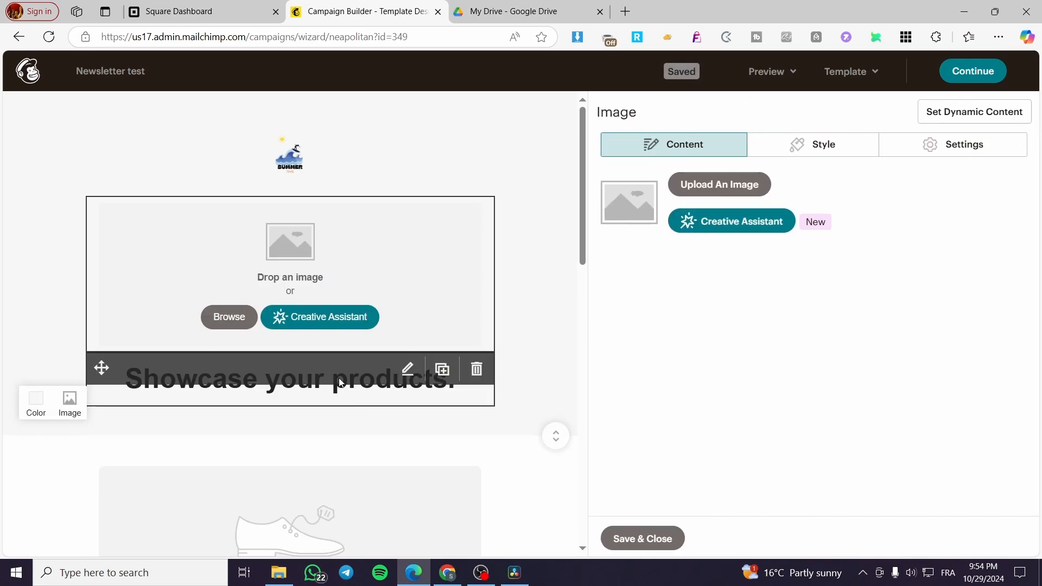
left_click(755, 194)
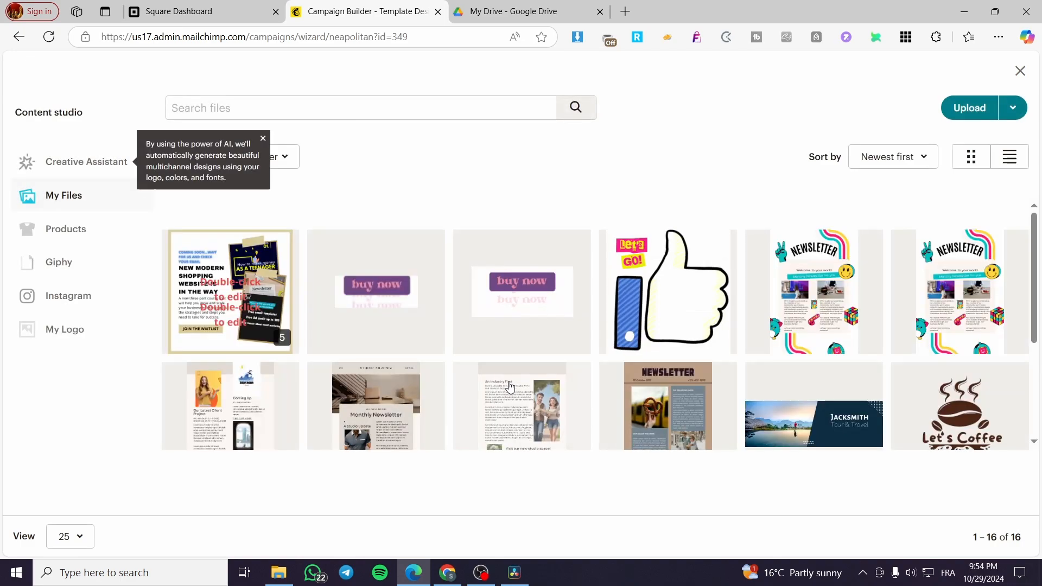
left_click(680, 317)
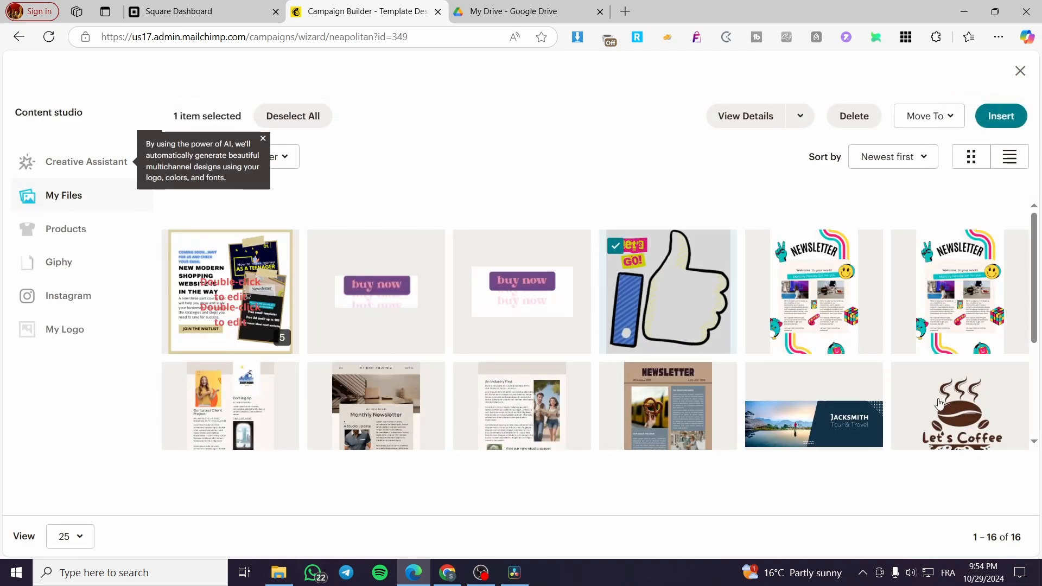
left_click(1001, 114)
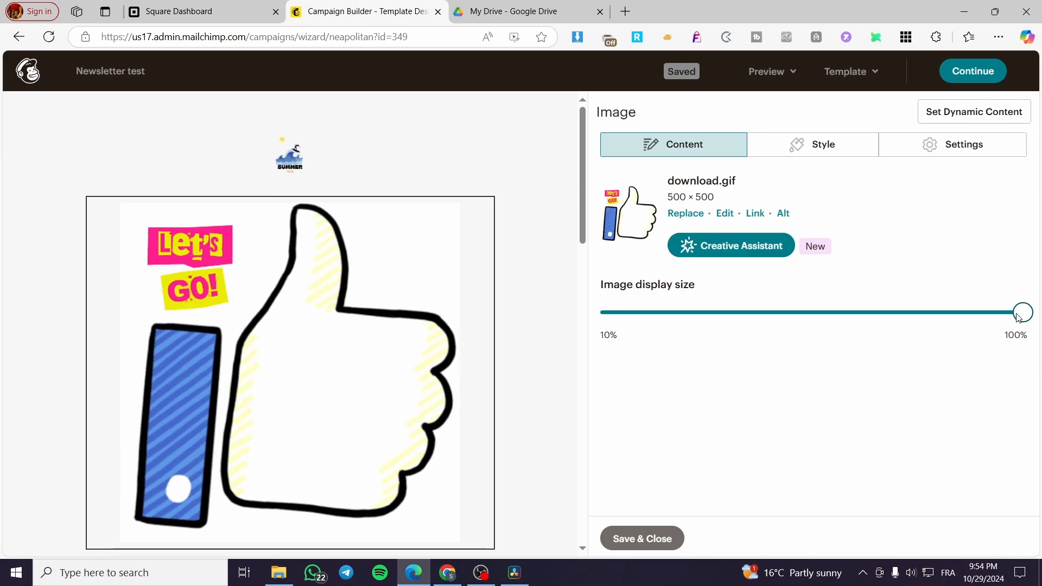
- Shrink the thumbs-up image to a display size of 10%
left_click_drag(1023, 312, 828, 313)
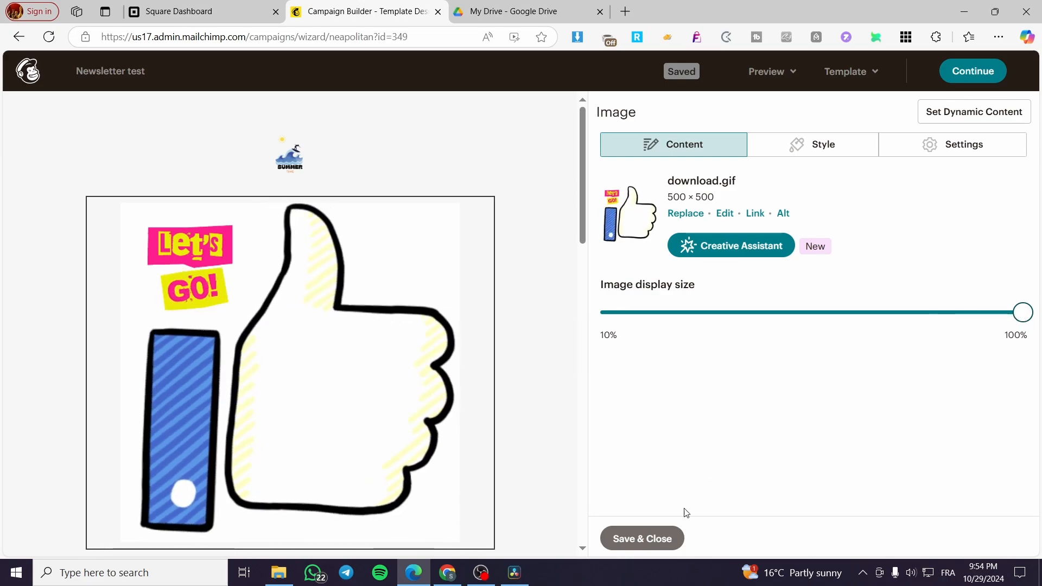
left_click(650, 540)
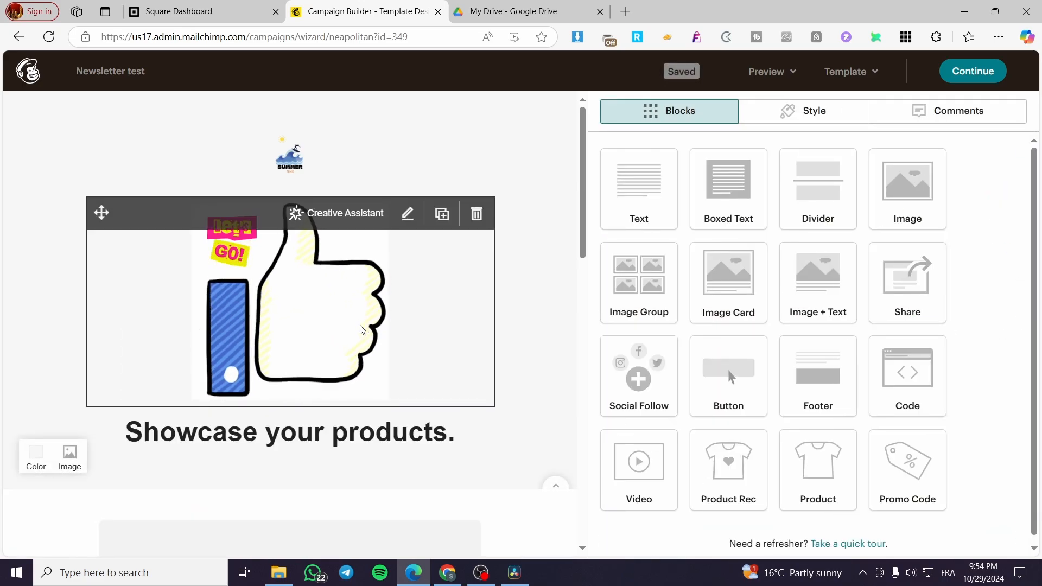
left_click(319, 342)
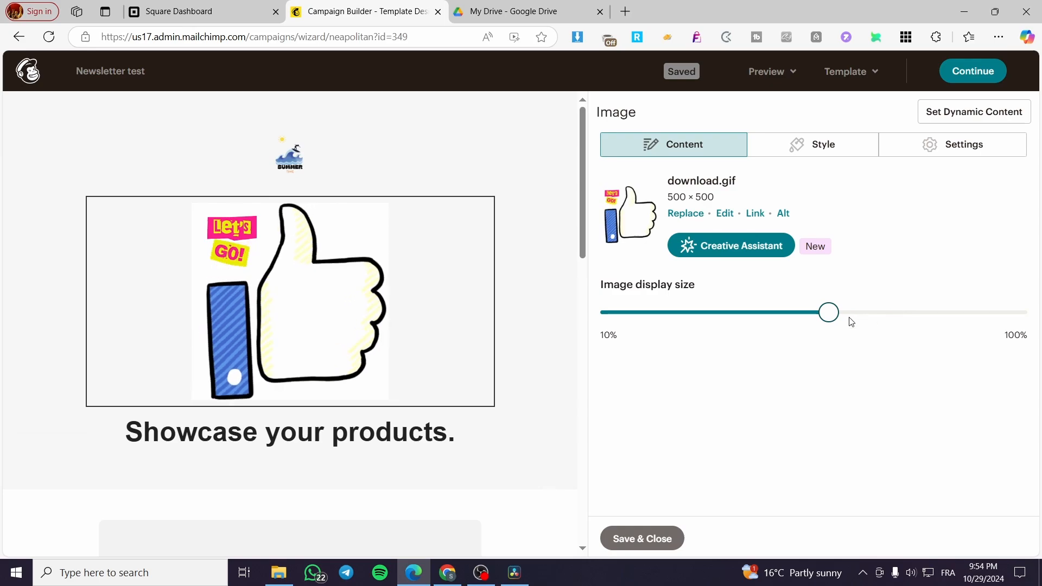
left_click_drag(829, 314, 603, 324)
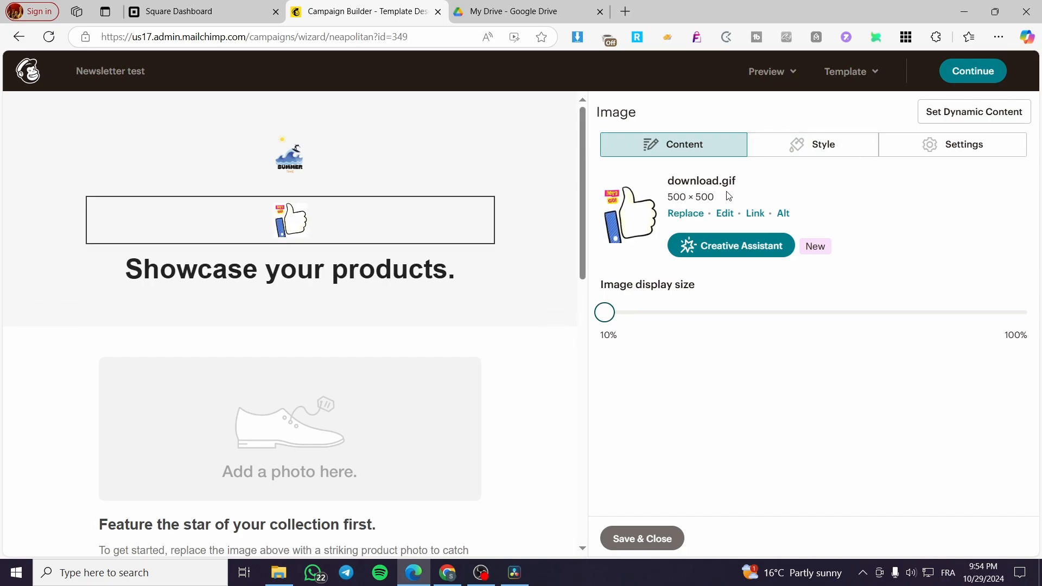
left_click(301, 171)
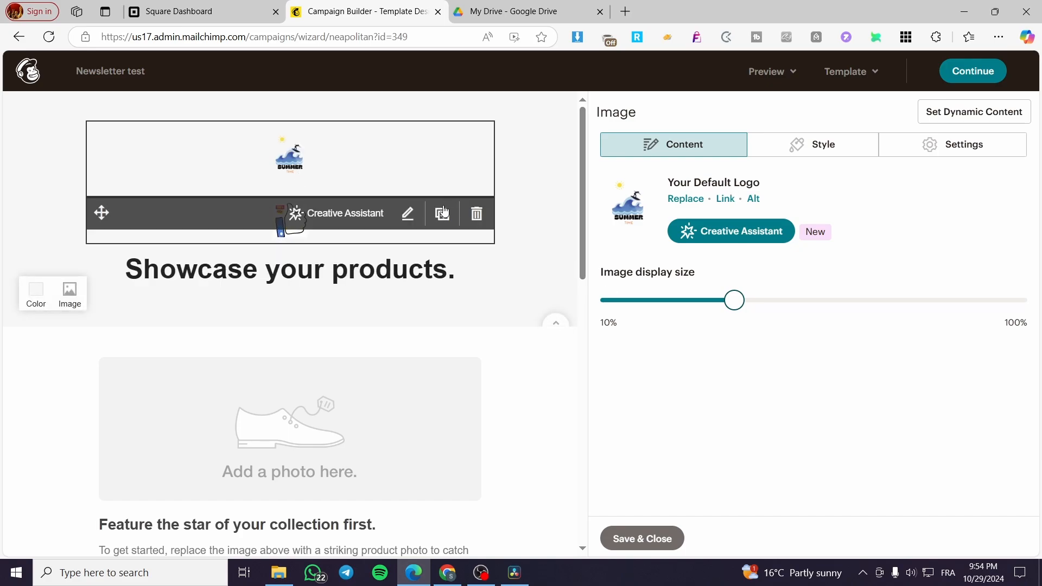
left_click(461, 235)
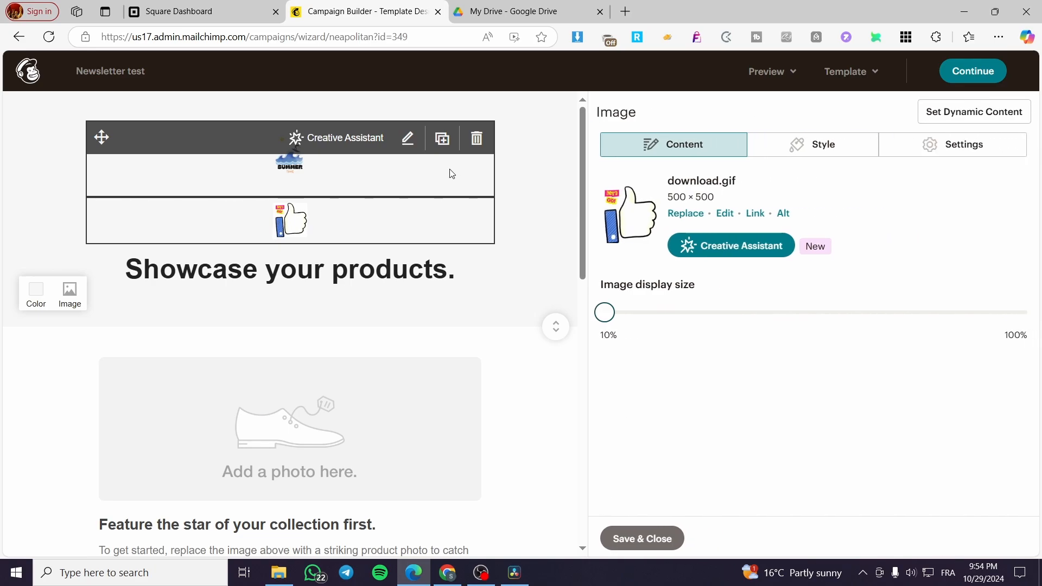
left_click(457, 173)
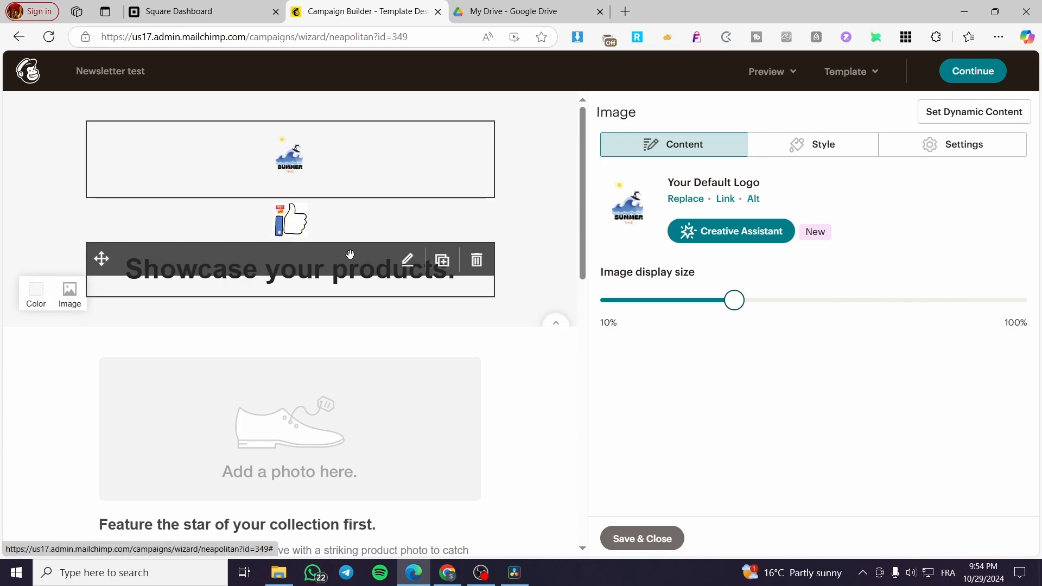
left_click(416, 239)
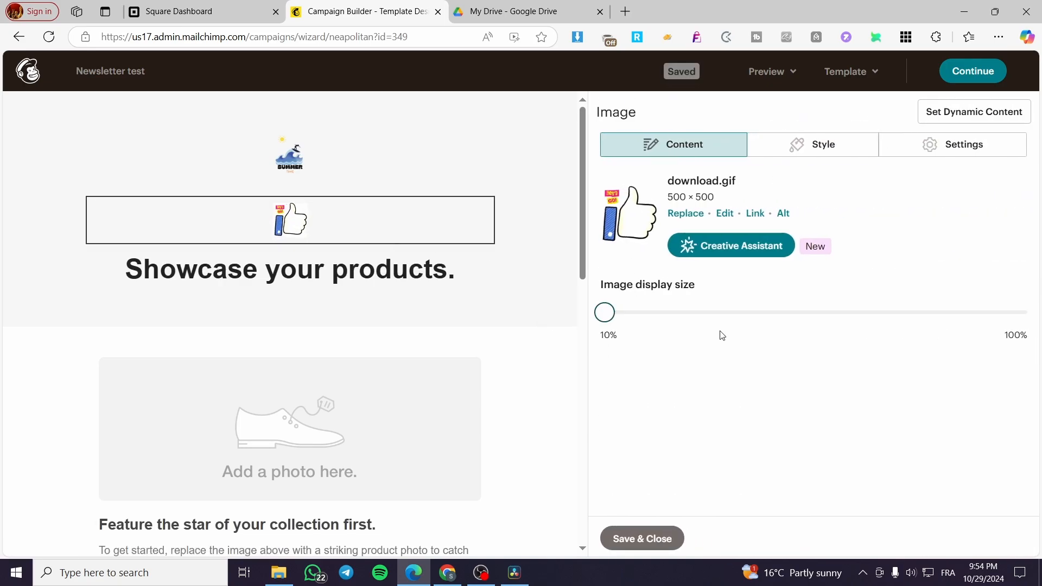
mouse_move(500, 320)
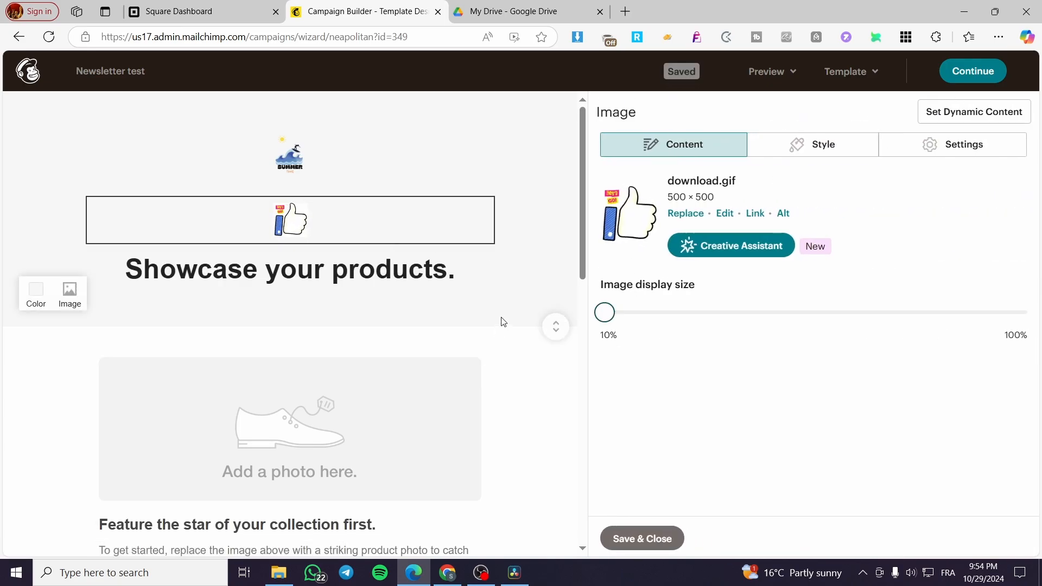